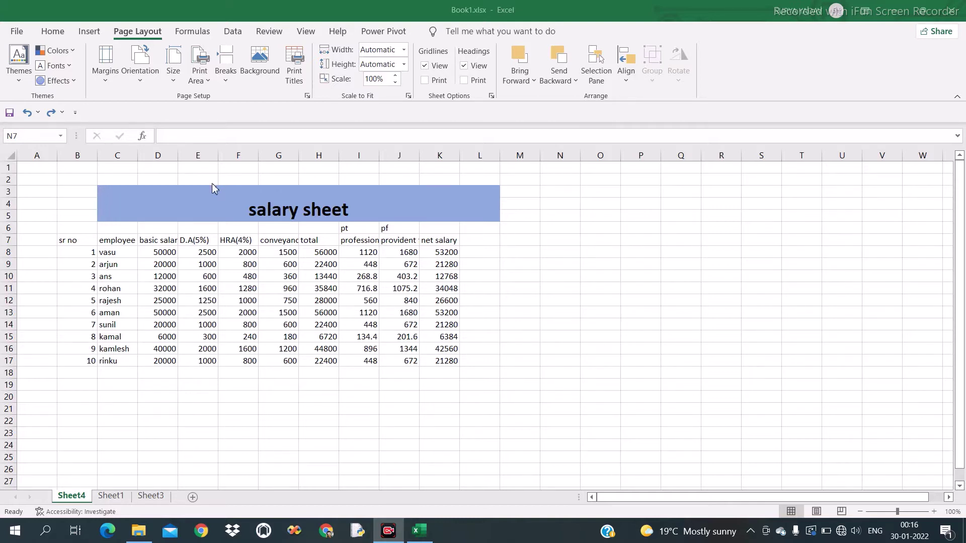
# Select the salary table range B2:L19 and end on the Page Layout tab.
pyautogui.click(79, 180)
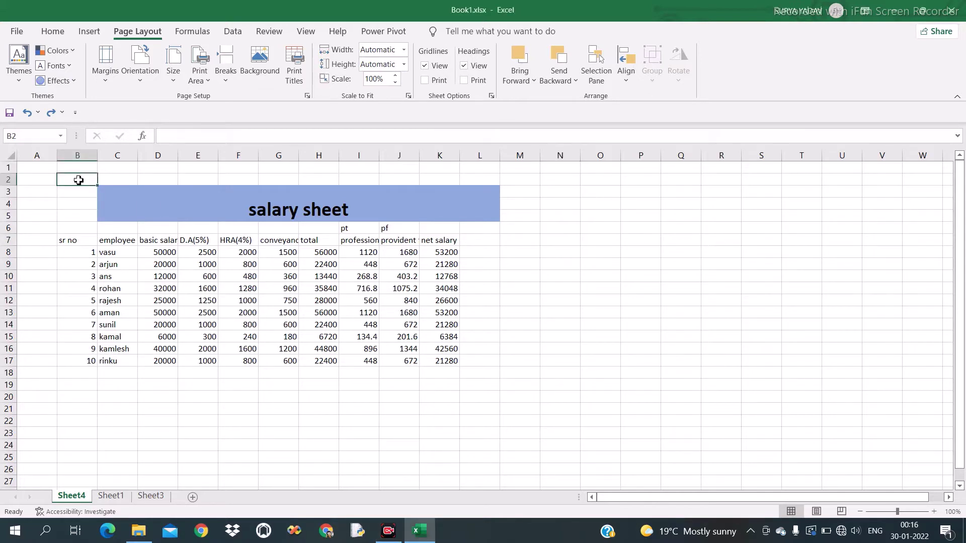
pyautogui.moveTo(78, 180); pyautogui.dragTo(154, 381)
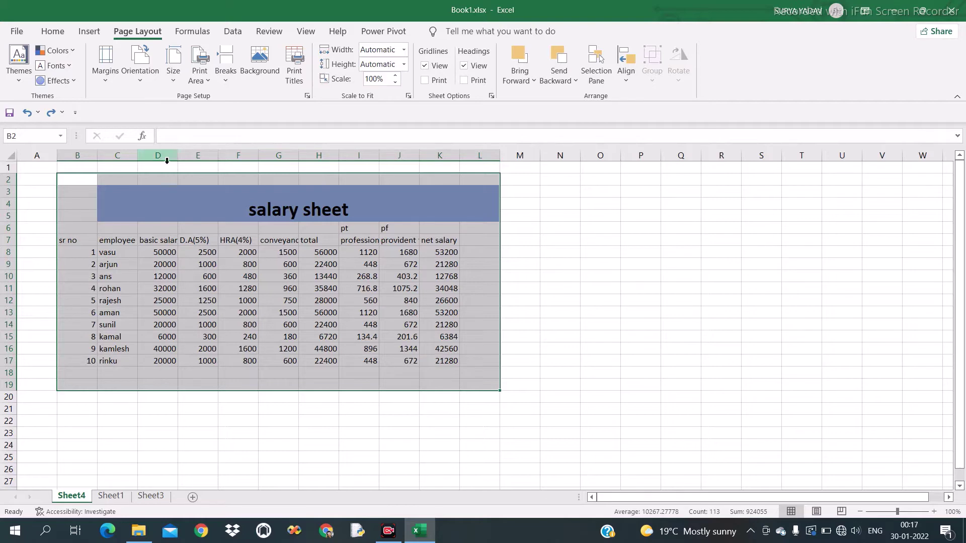
pyautogui.click(90, 32)
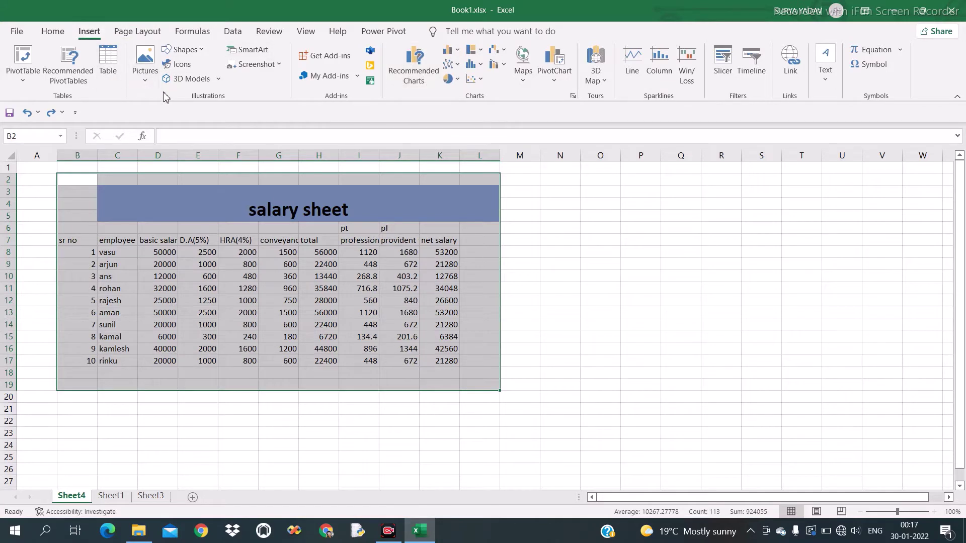
pyautogui.click(142, 32)
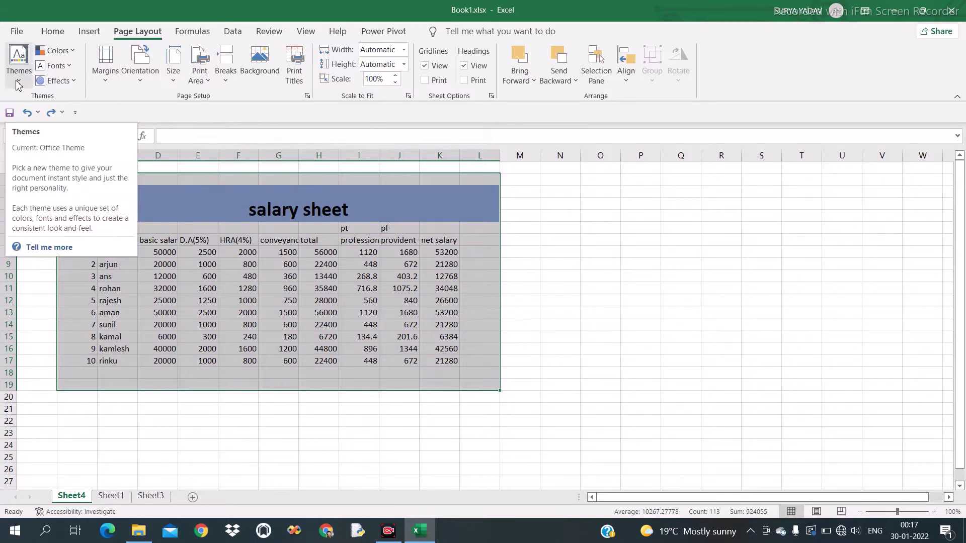
pyautogui.click(17, 83)
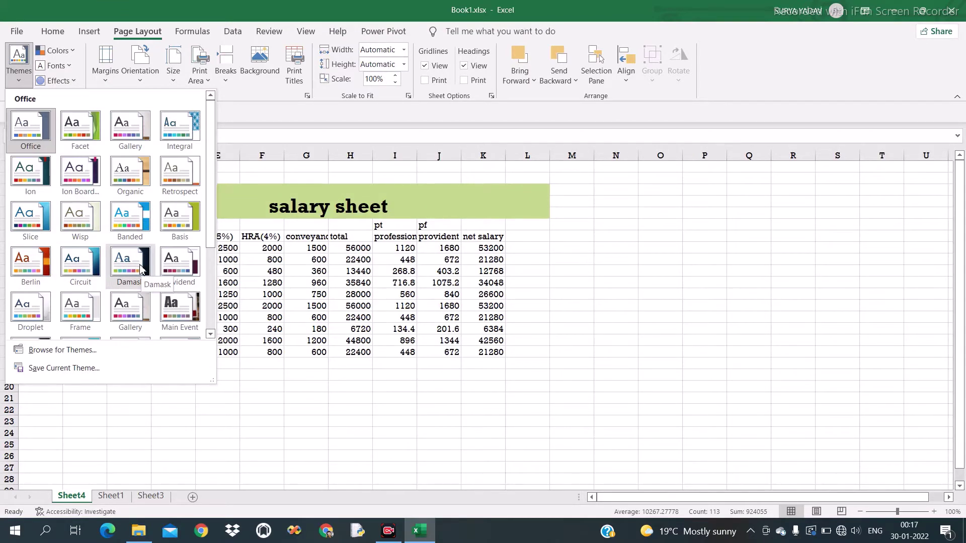
pyautogui.click(73, 52)
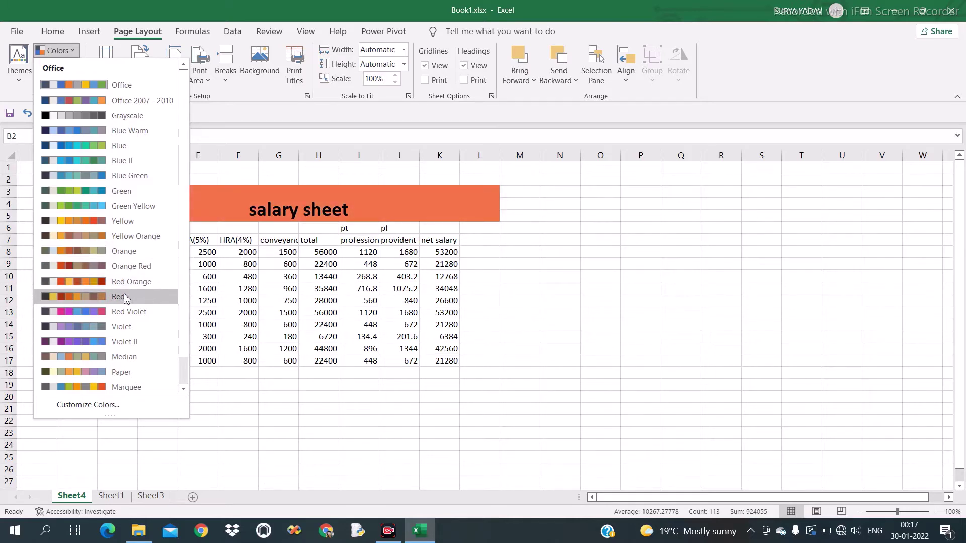
pyautogui.click(231, 165)
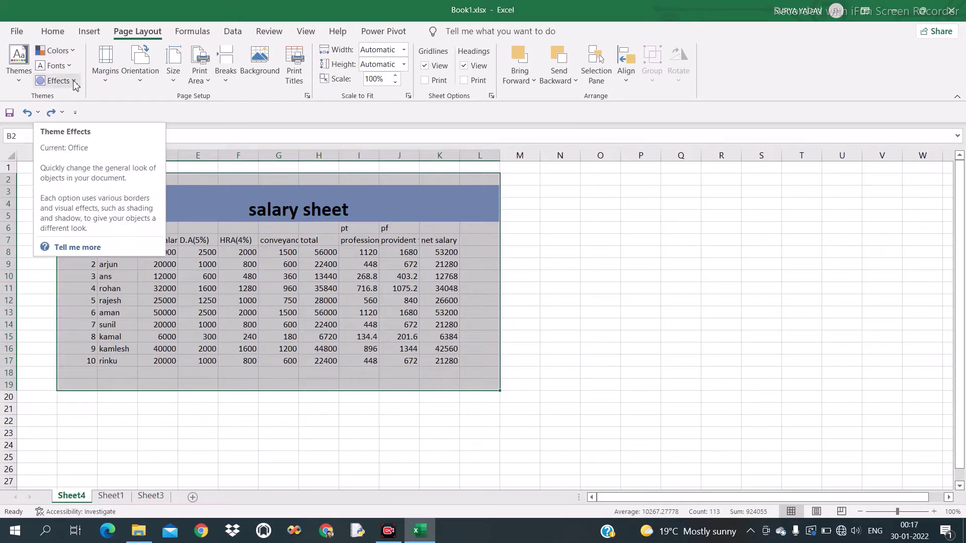
pyautogui.click(69, 66)
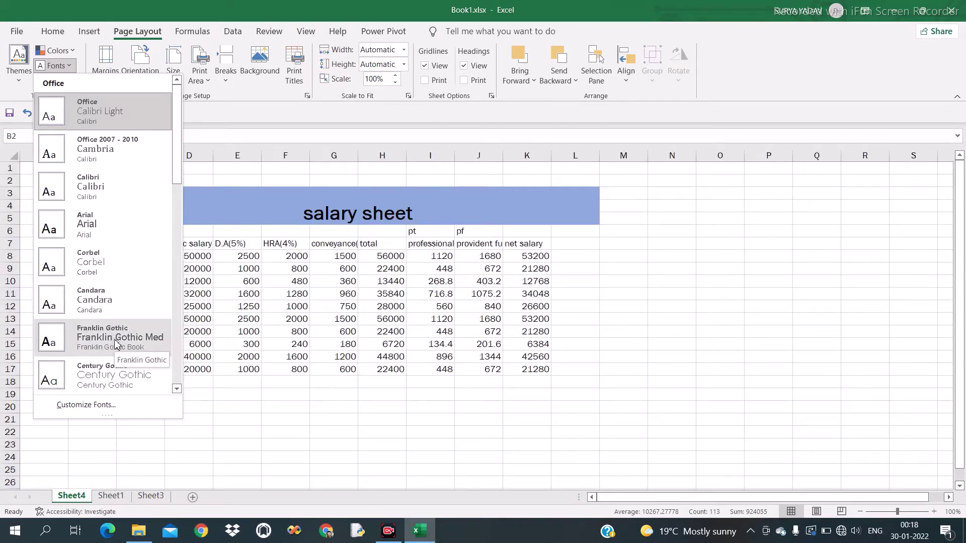
pyautogui.click(211, 346)
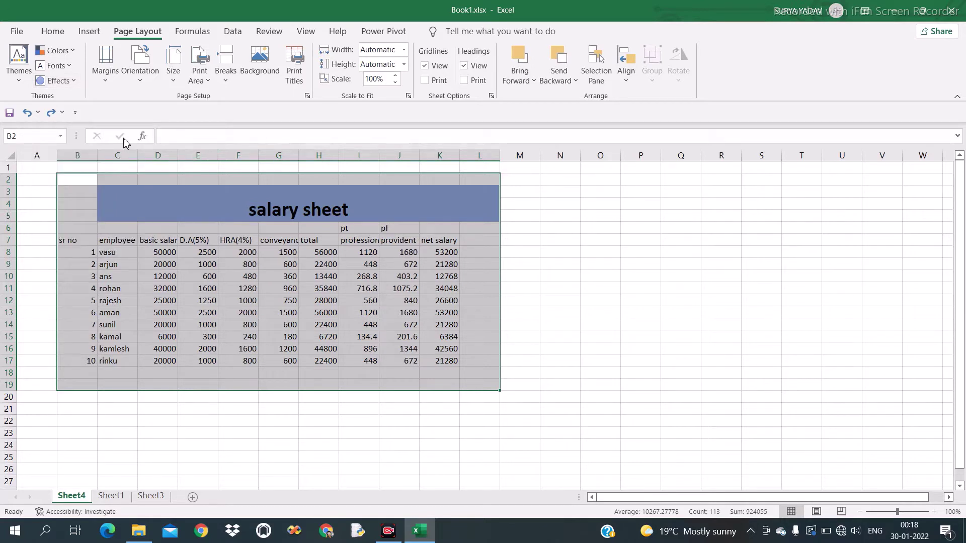
# Open File > Print to show the salary sheet's preview and settings.
pyautogui.click(17, 31)
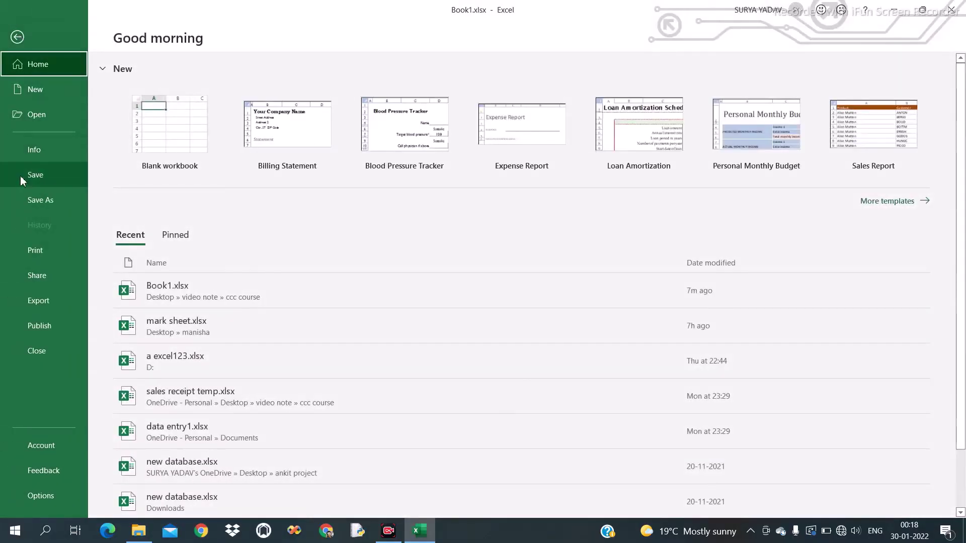
pyautogui.click(36, 250)
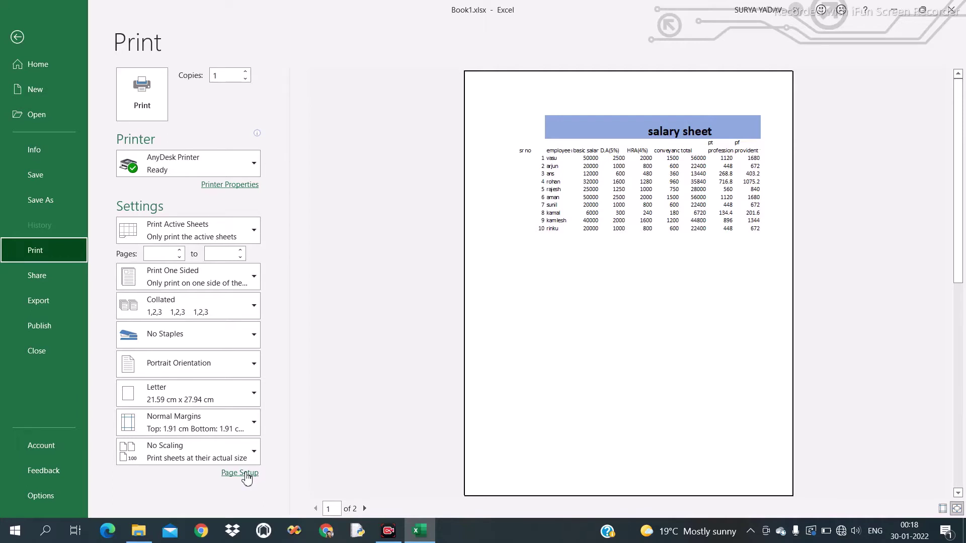
# Raise copies to 3 and set the Pages 'from' box to 1.
pyautogui.click(246, 73)
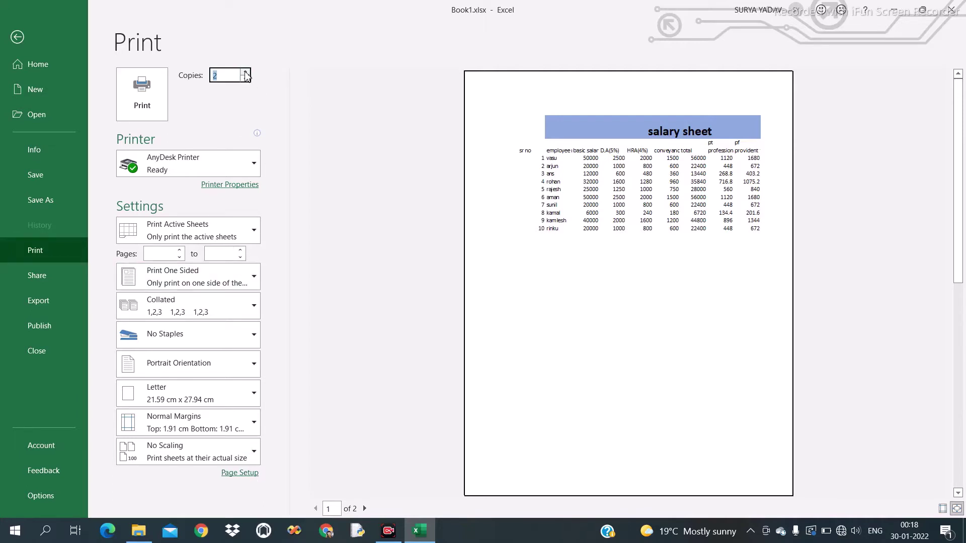
pyautogui.click(246, 73)
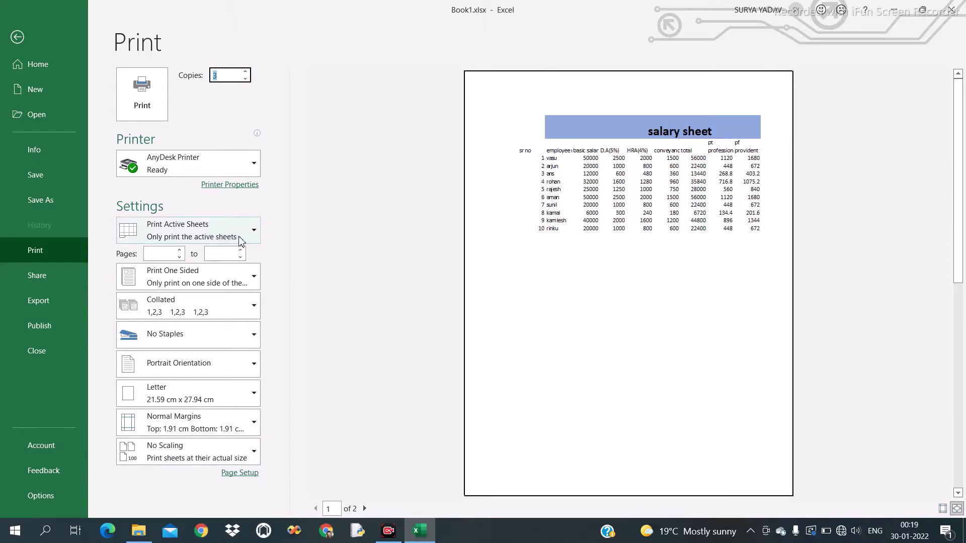
pyautogui.click(180, 250)
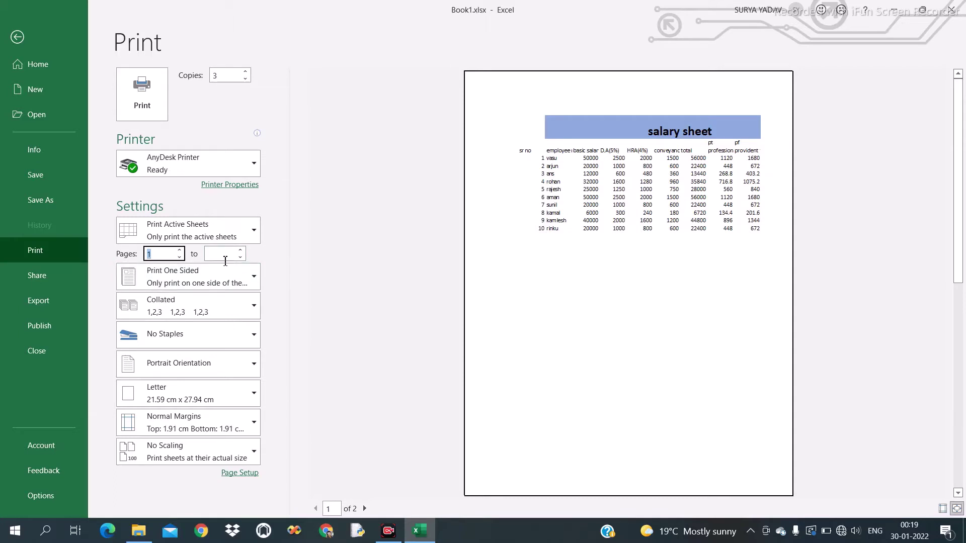
pyautogui.click(832, 512)
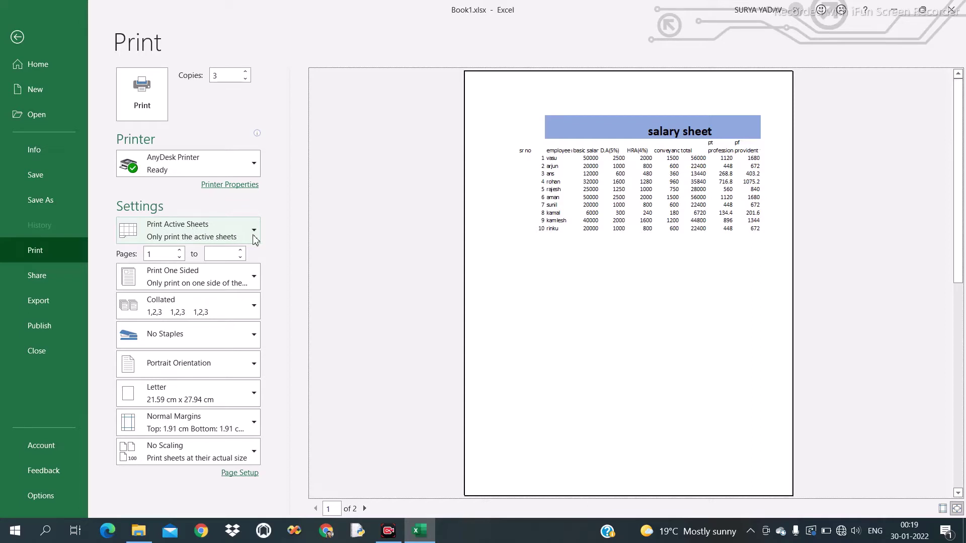
# Switch to Print Selection and keep Portrait orientation after trying Landscape.
pyautogui.click(254, 234)
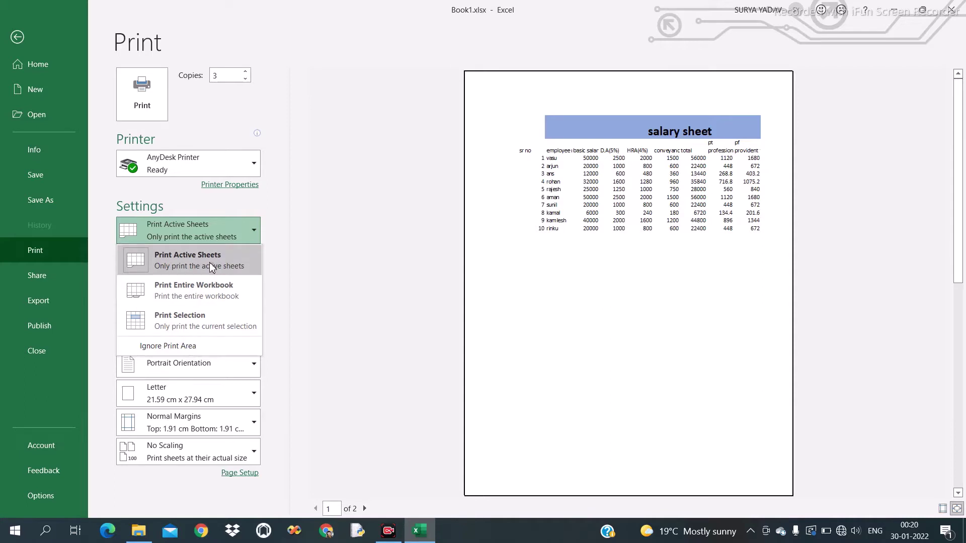
pyautogui.click(204, 321)
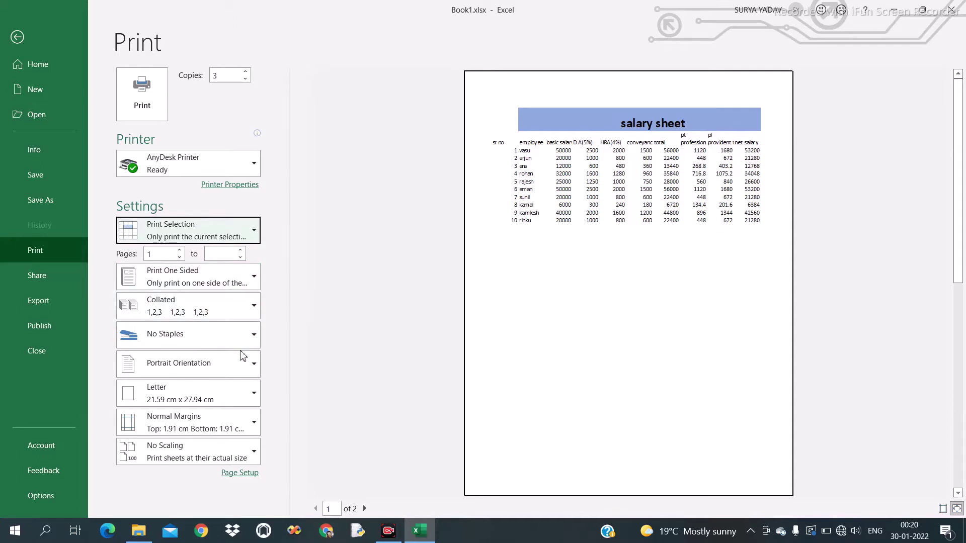
pyautogui.click(253, 368)
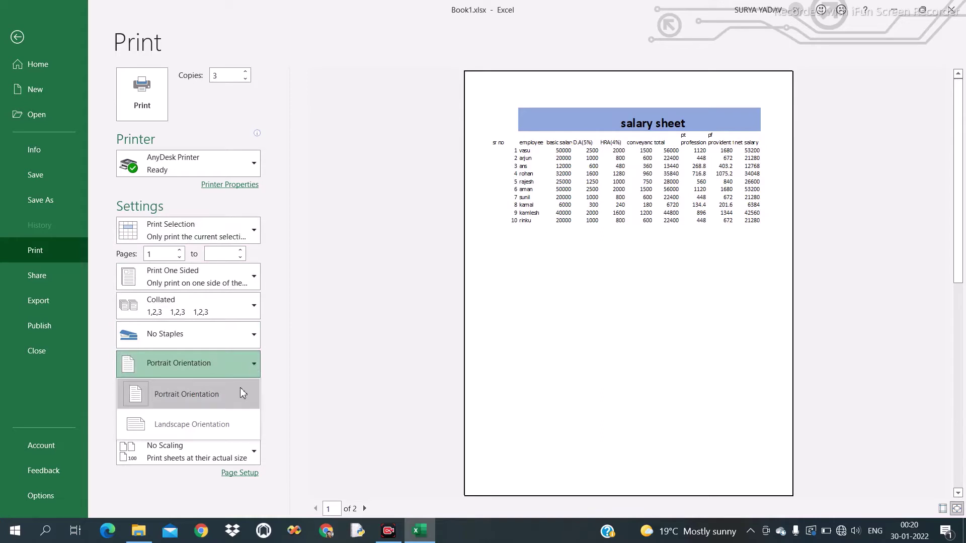
pyautogui.click(211, 424)
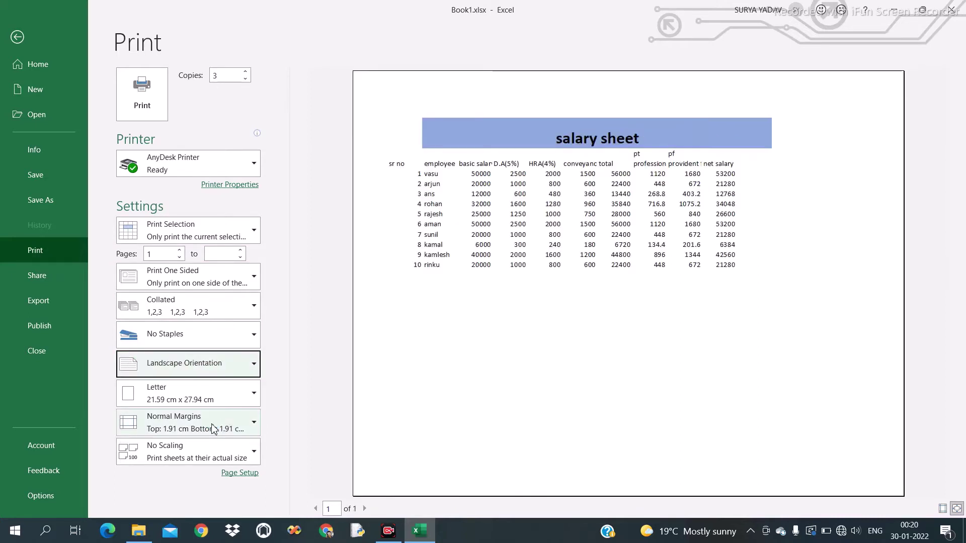
pyautogui.click(247, 372)
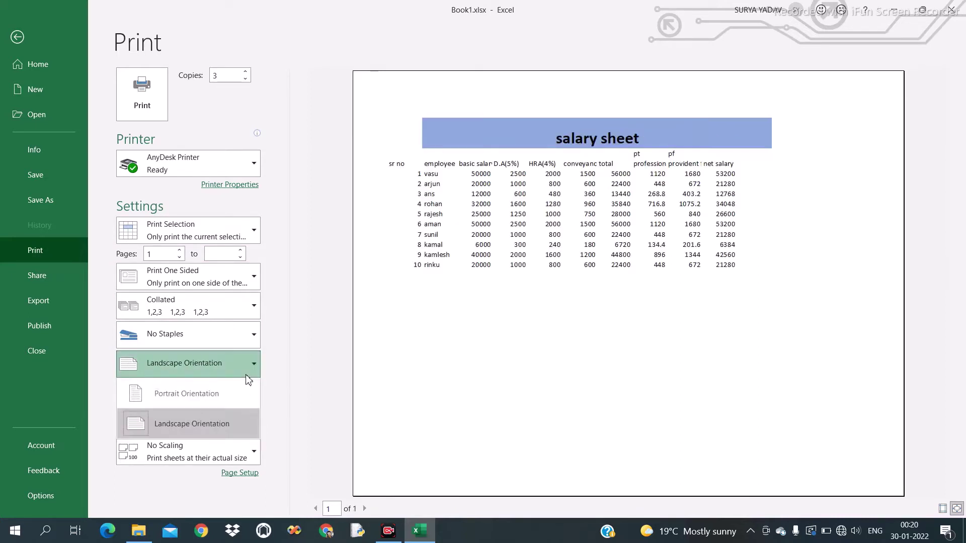
pyautogui.click(215, 399)
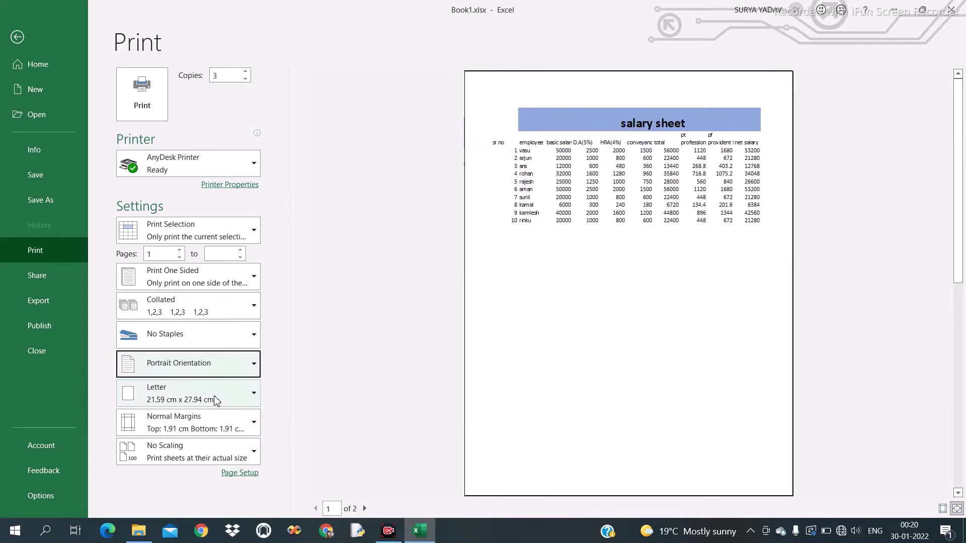
# Choose A4 (21 cm x 29.7 cm) as the paper size.
pyautogui.click(249, 398)
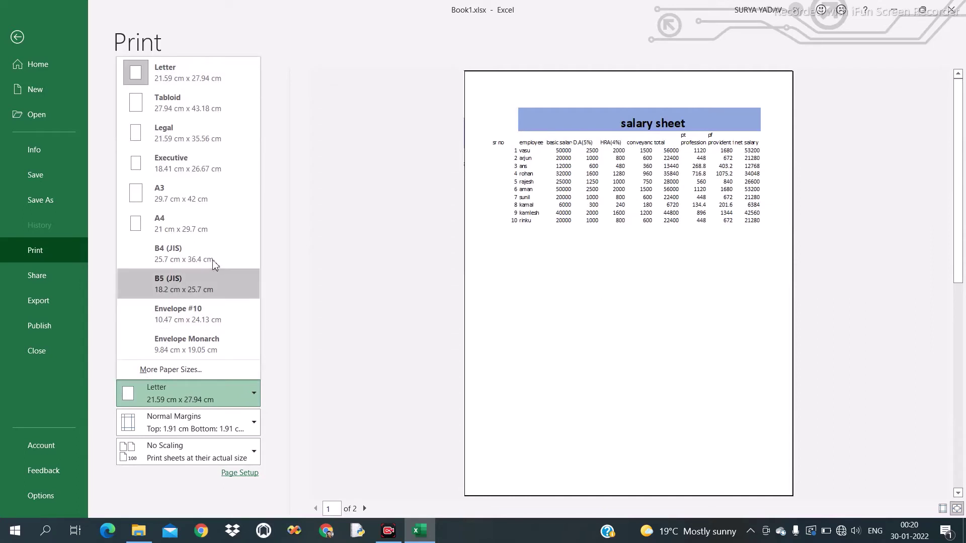
pyautogui.click(190, 232)
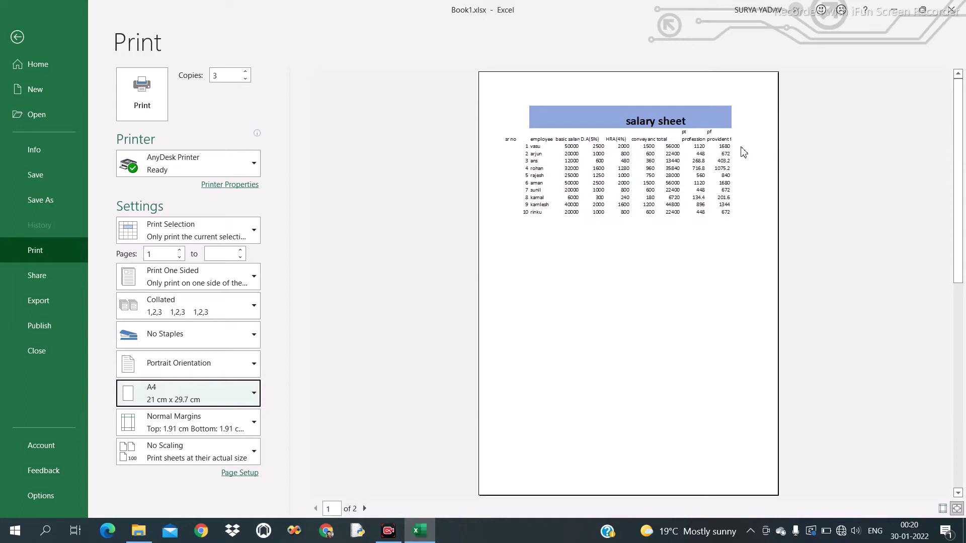
# In Page Setup, adjust the scaling to 90% of normal size.
pyautogui.click(239, 473)
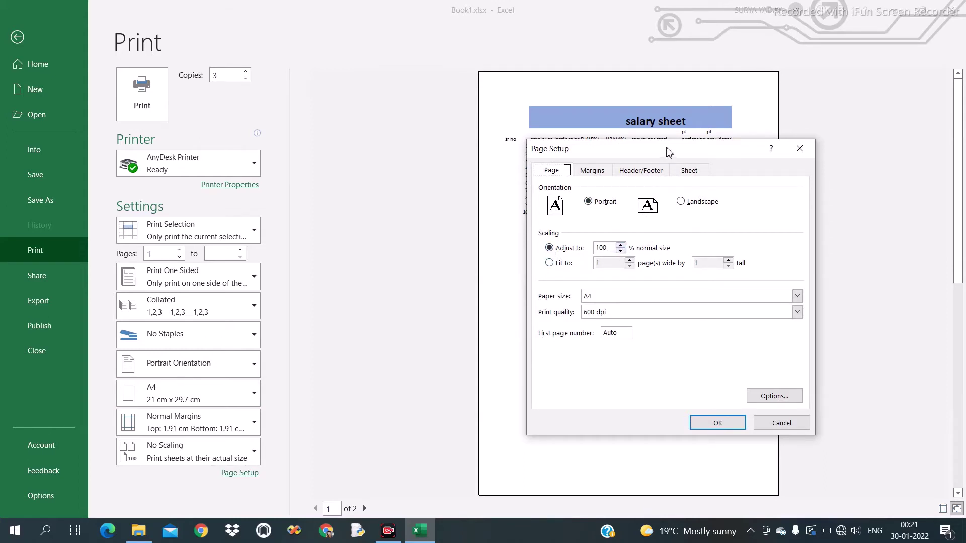
pyautogui.moveTo(668, 152); pyautogui.dragTo(315, 174)
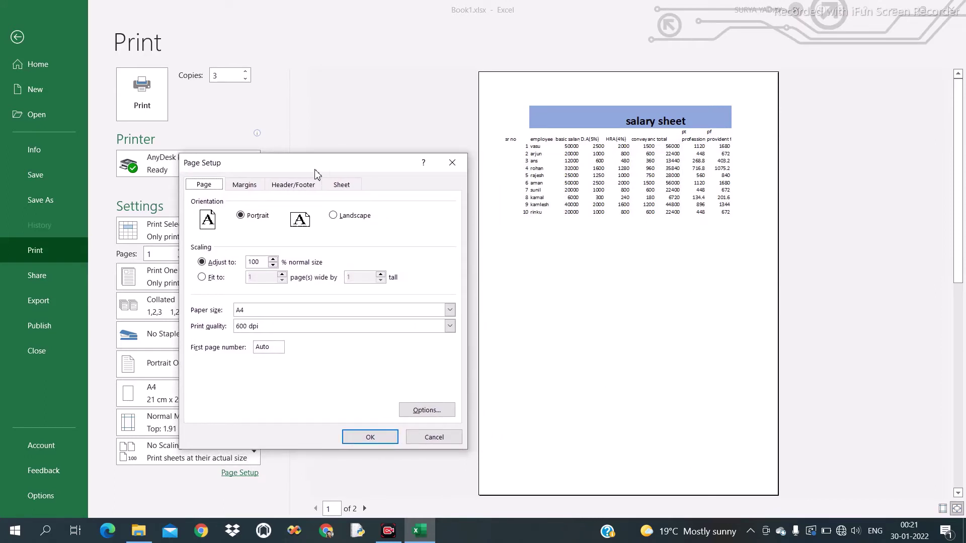
pyautogui.click(273, 266)
pyautogui.click(371, 436)
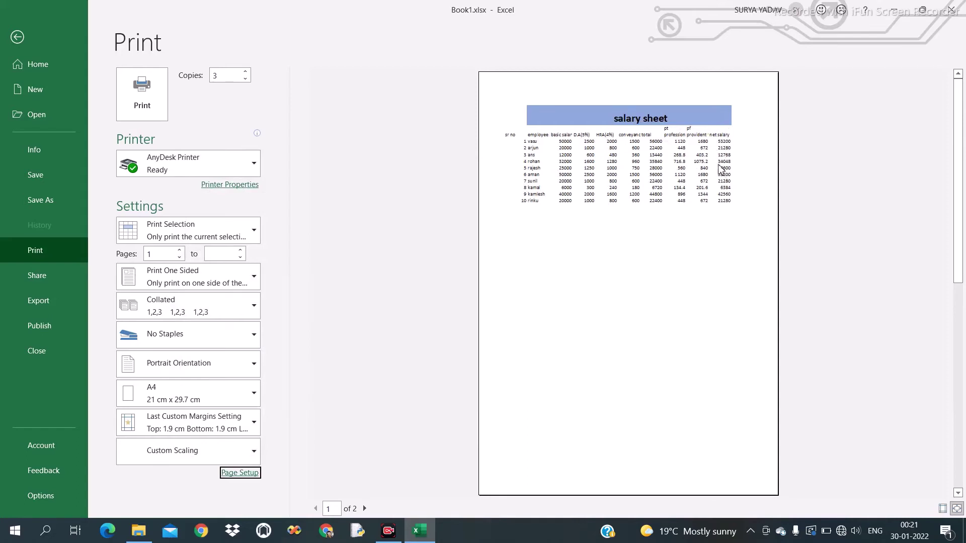
# Set the top margin to 7.4 cm in Page Setup's Margins tab.
pyautogui.click(258, 472)
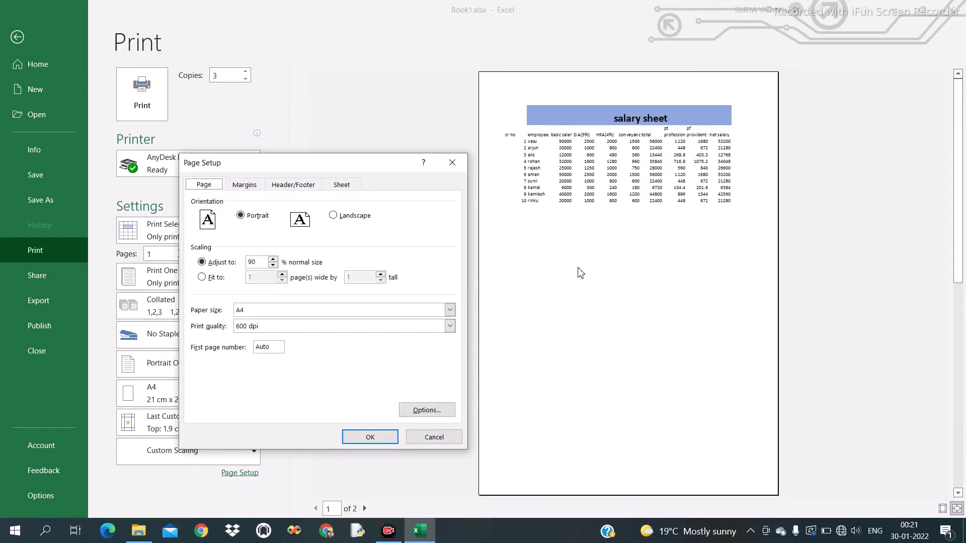
pyautogui.click(240, 189)
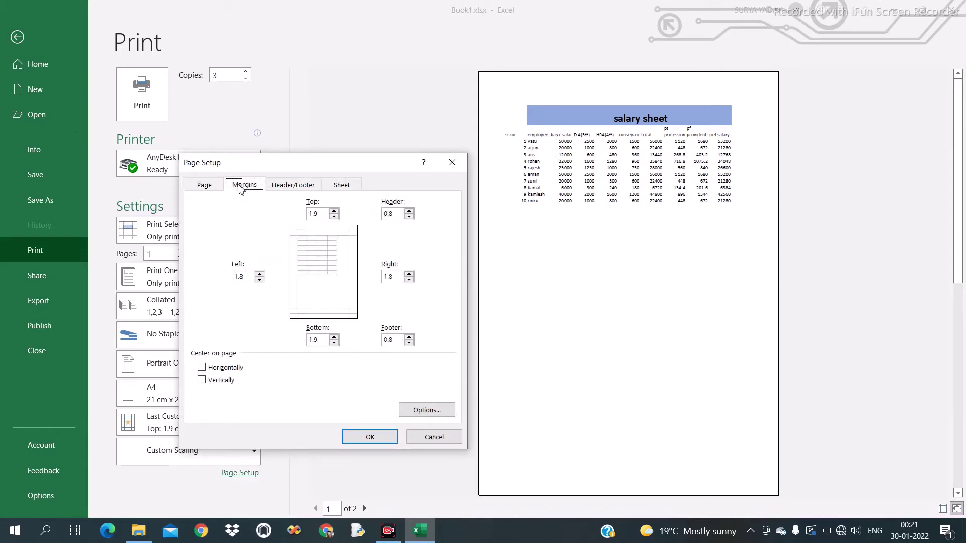
pyautogui.click(333, 211)
pyautogui.click(370, 437)
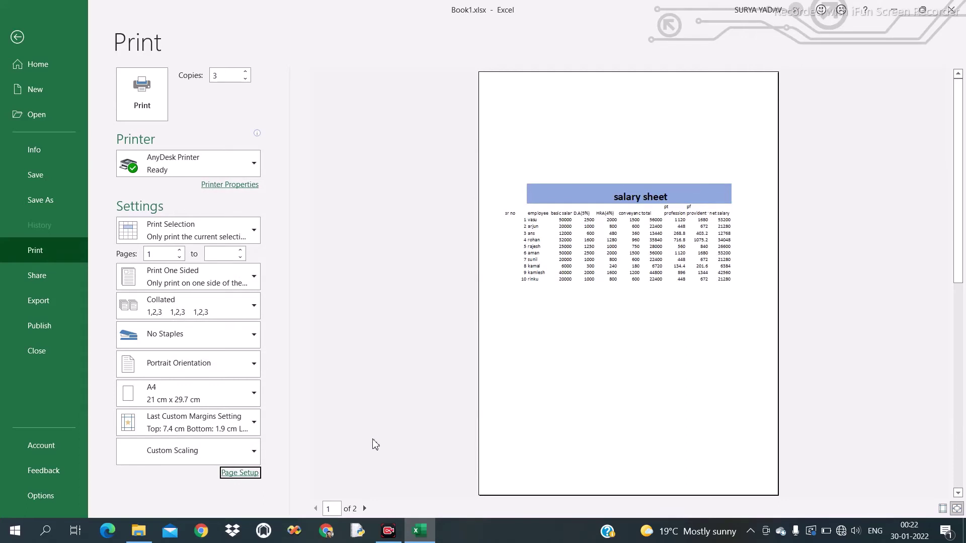
# Reopen Page Setup, check the margins, then show the Header/Footer settings.
pyautogui.click(247, 474)
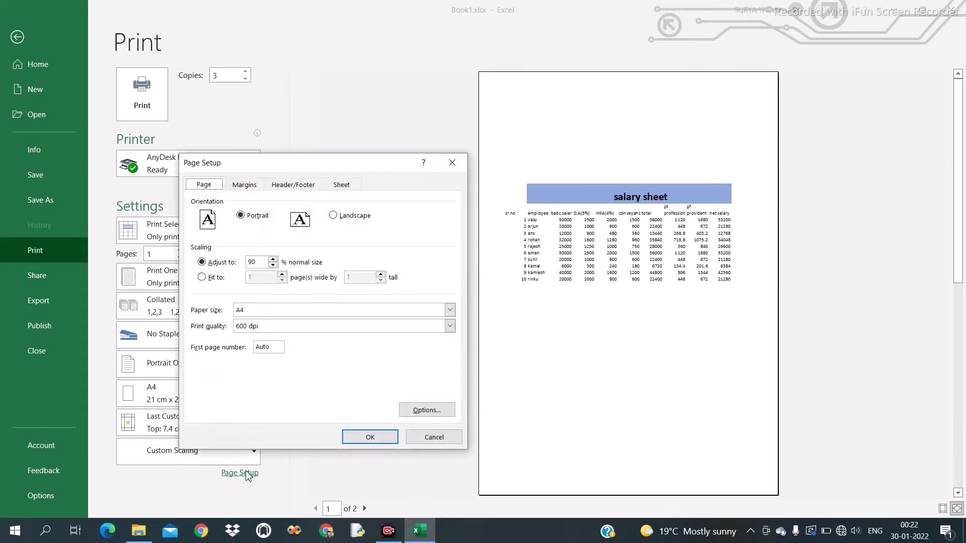
pyautogui.click(248, 187)
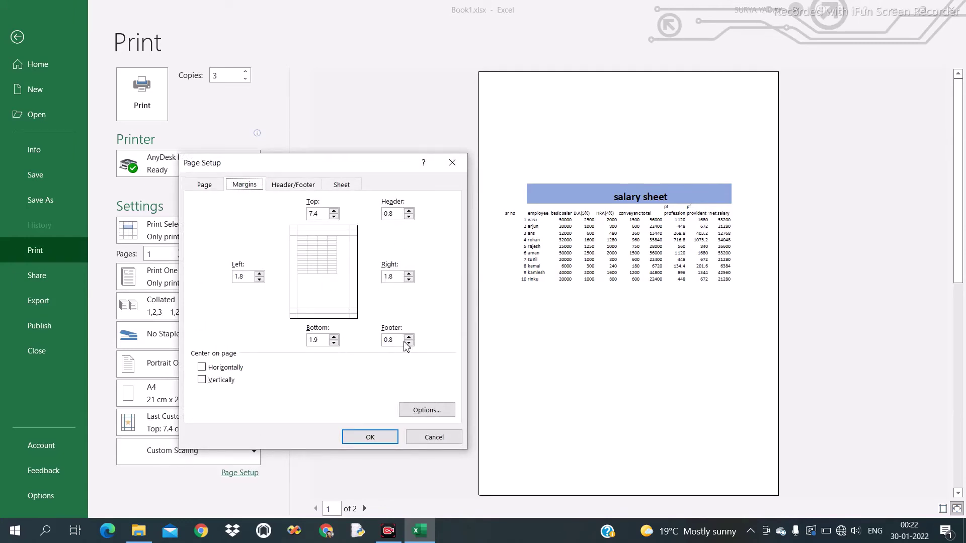
pyautogui.click(304, 190)
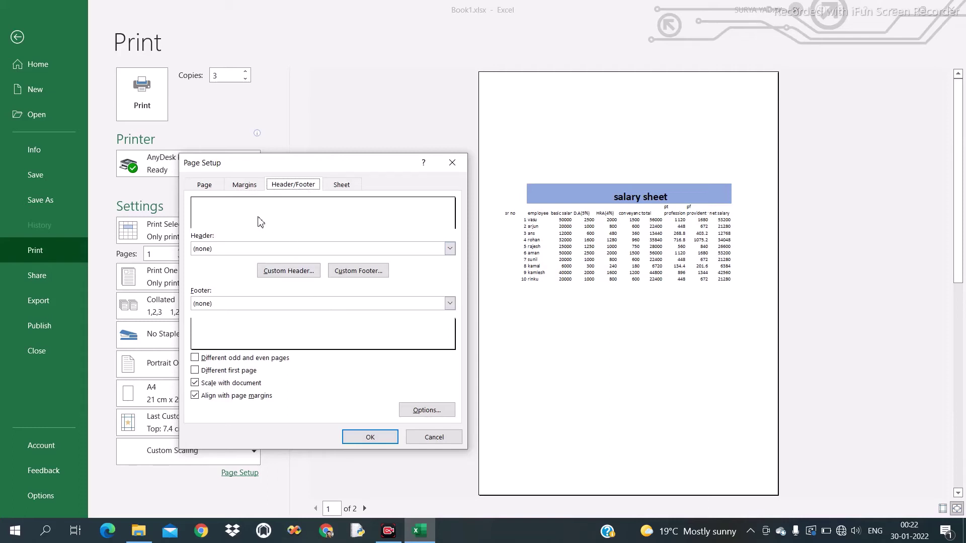
# Create a custom header with 'syv solution' in the left section.
pyautogui.click(450, 250)
pyautogui.click(449, 250)
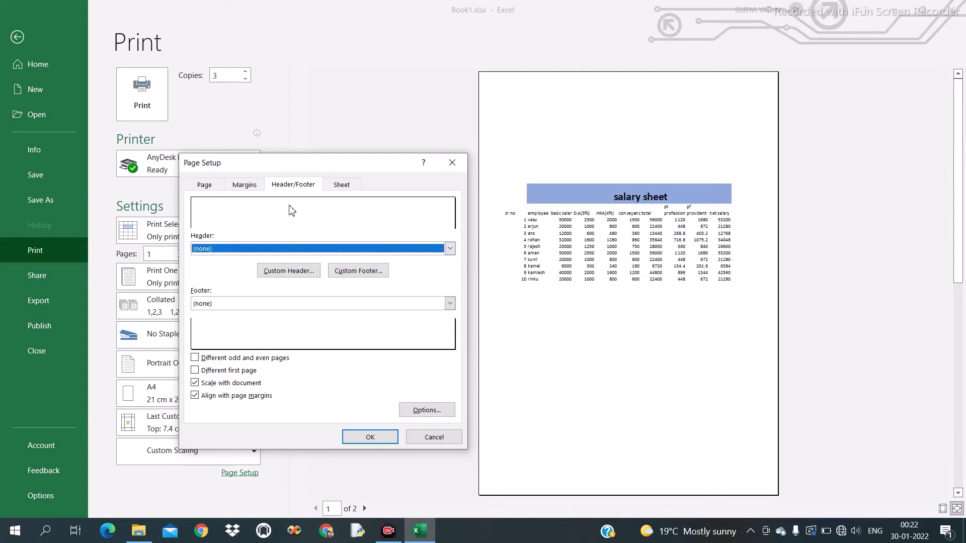
pyautogui.click(301, 274)
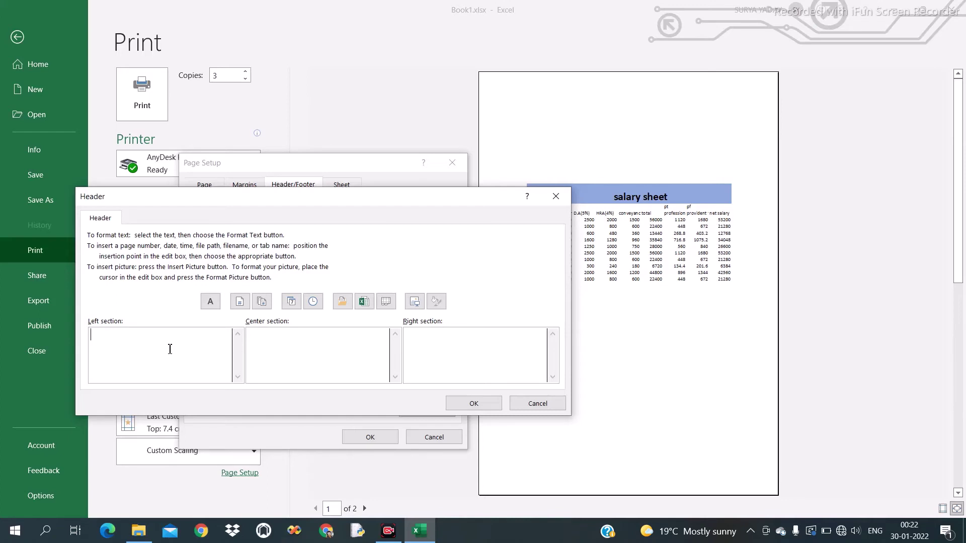
pyautogui.write('syv ')
pyautogui.write('solution')
pyautogui.click(492, 408)
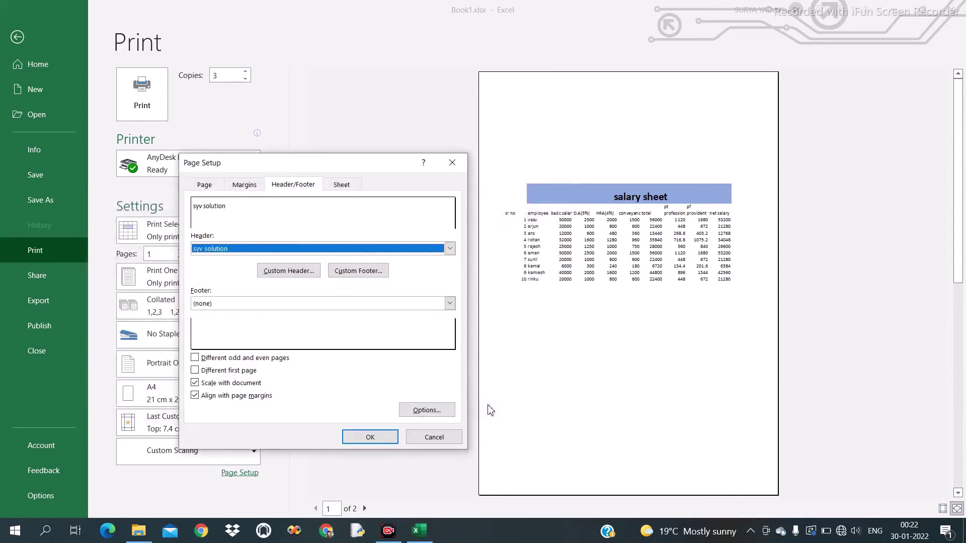
# Create a custom footer reading 'syv 1'.
pyautogui.click(363, 275)
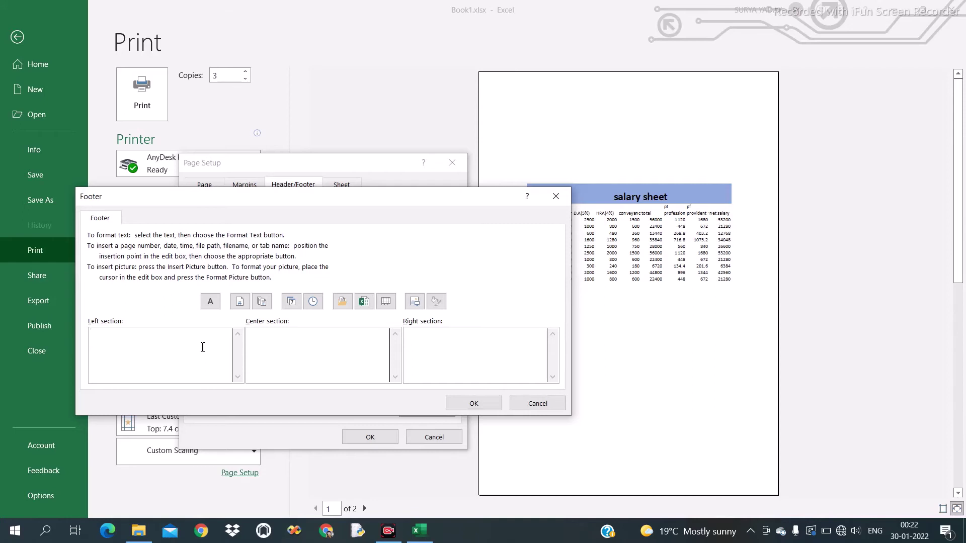
pyautogui.write('syv ')
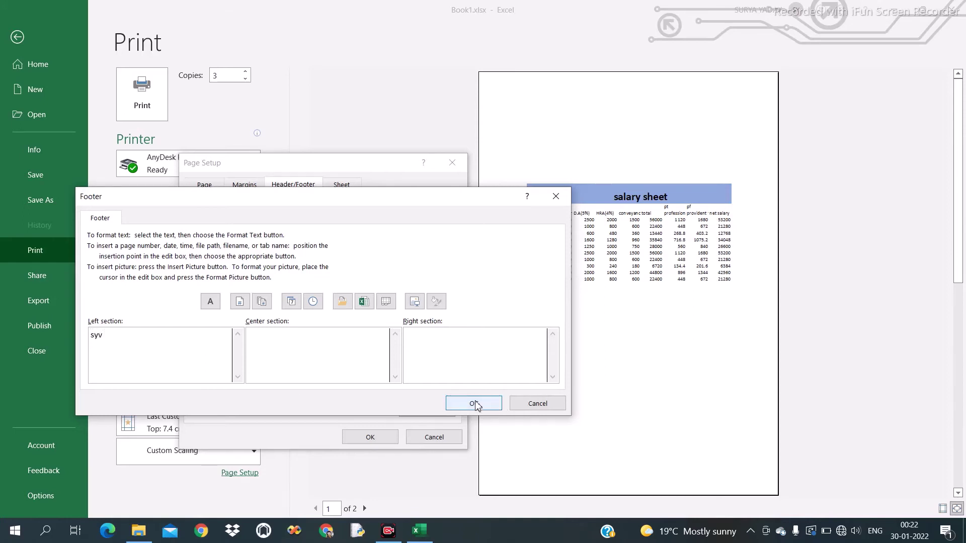
pyautogui.write('1')
pyautogui.click(474, 404)
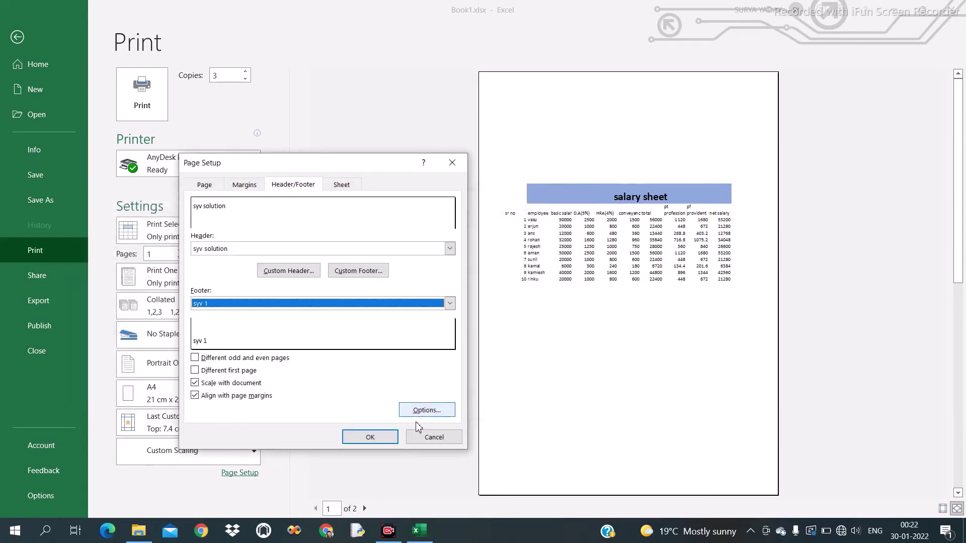
# Confirm Page Setup so the preview shows 'syv solution' header and 'syv 1' footer.
pyautogui.click(385, 440)
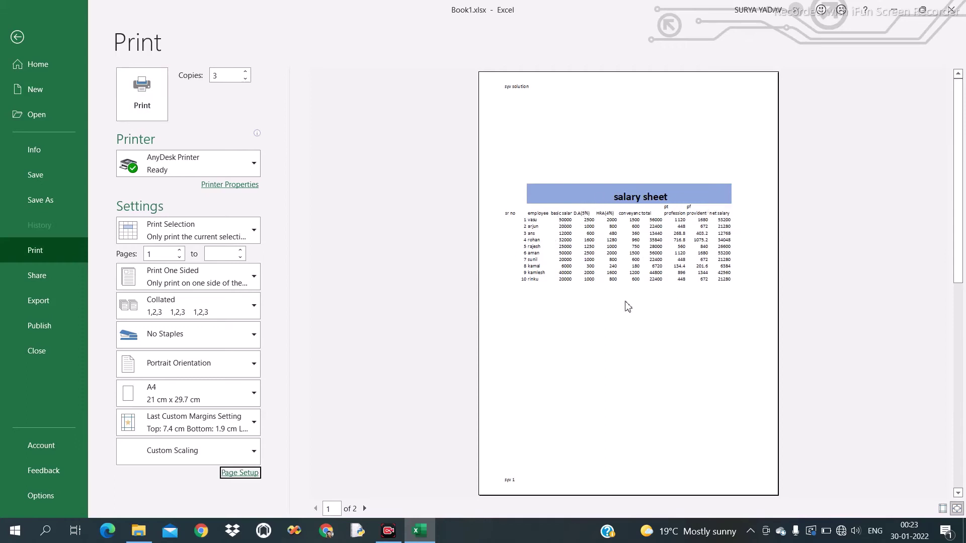
pyautogui.click(689, 366)
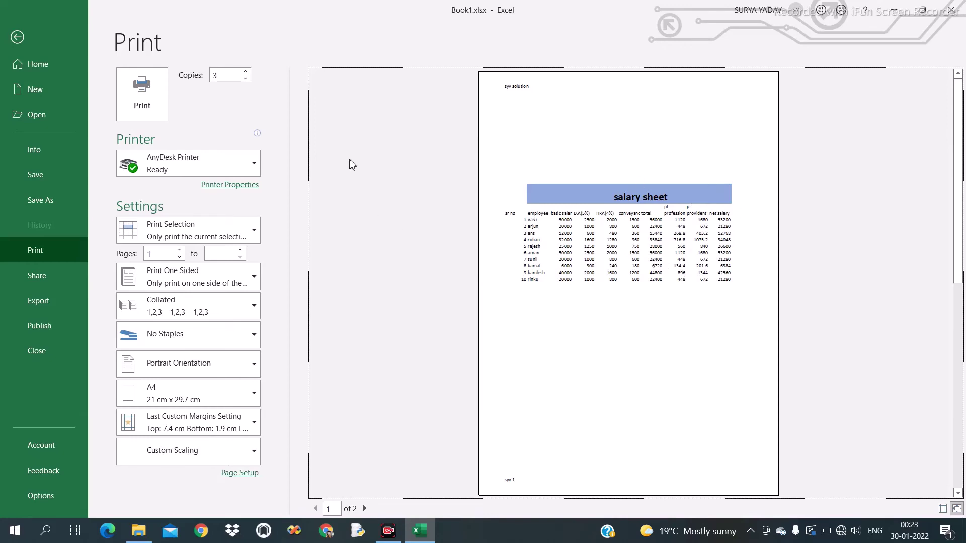
# Apply All Borders to the salary table range B3:L17.
pyautogui.click(17, 37)
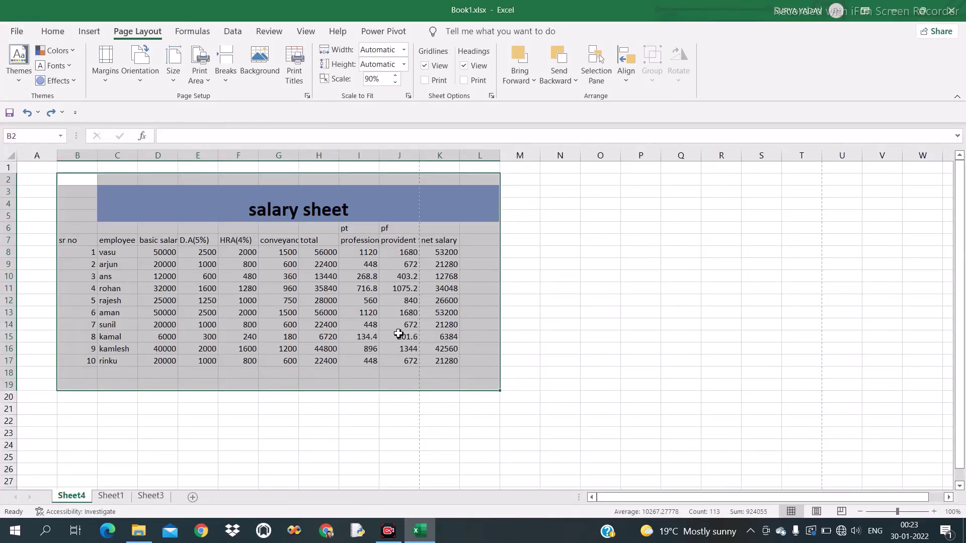
pyautogui.click(549, 318)
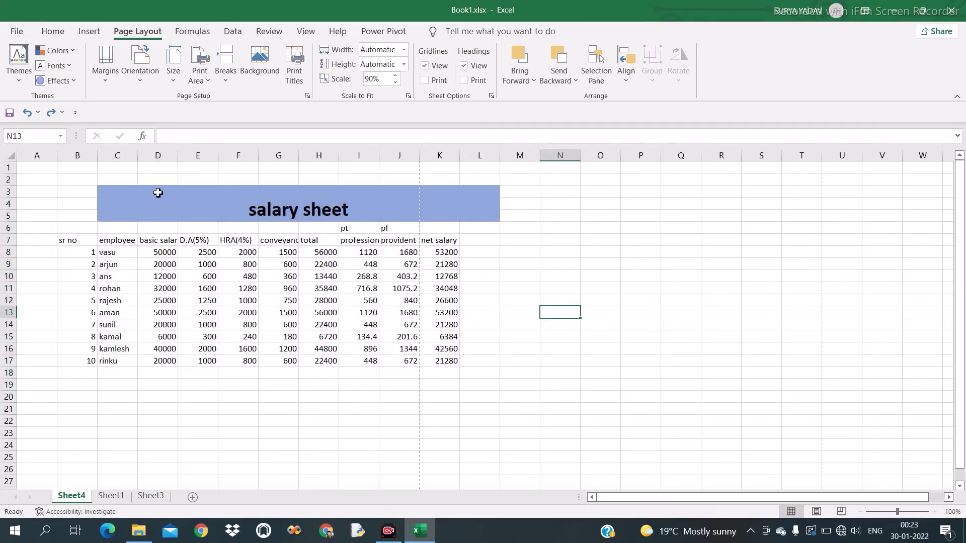
pyautogui.moveTo(74, 192)
pyautogui.mouseDown()
pyautogui.moveTo(232, 319)
pyautogui.moveTo(245, 362)
pyautogui.mouseUp()
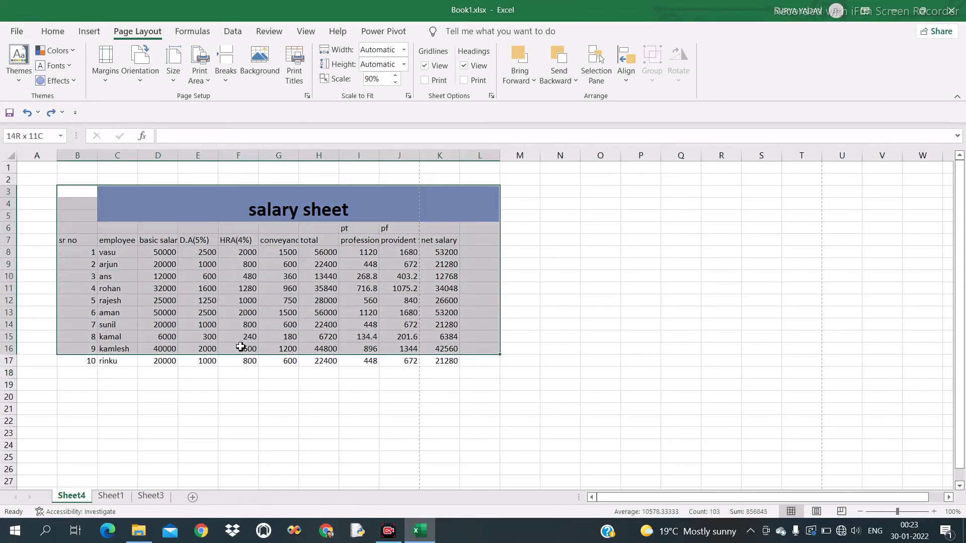
pyautogui.click(53, 31)
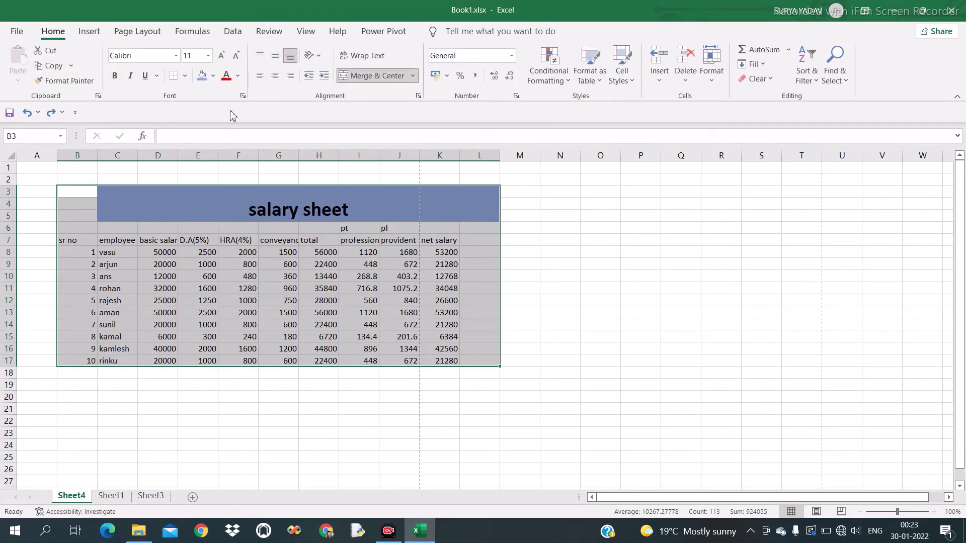
pyautogui.click(186, 76)
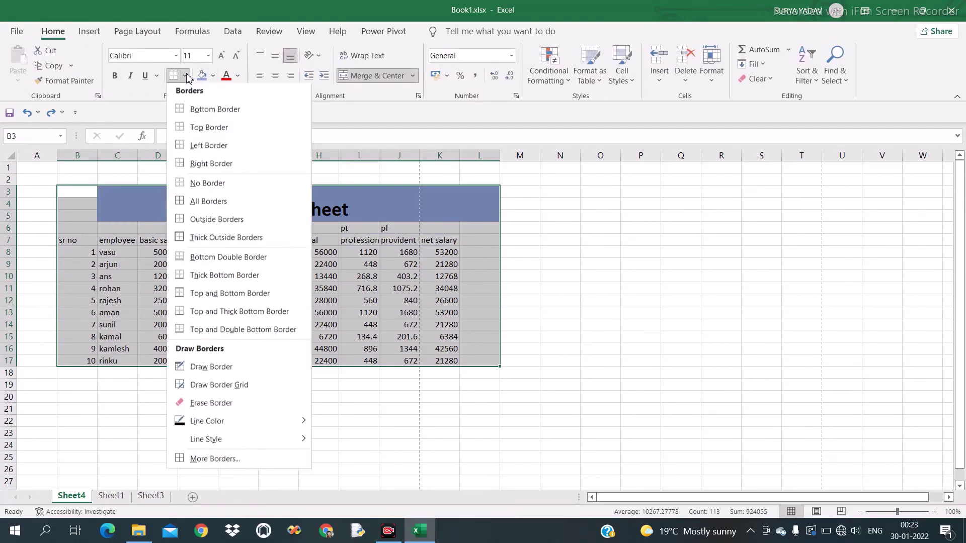
pyautogui.click(217, 203)
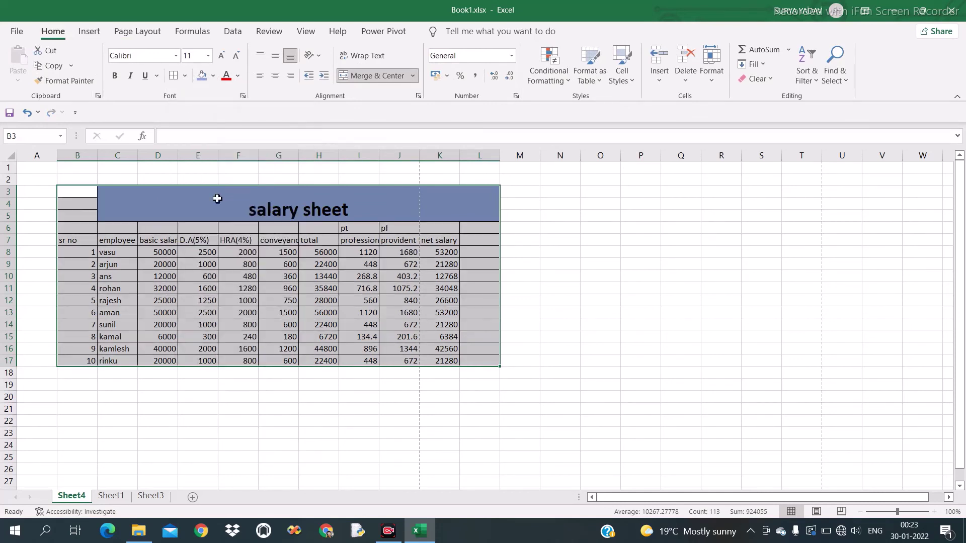
# Check the borders, reselect the table B3:L18, and go to the File backstage view.
pyautogui.click(296, 407)
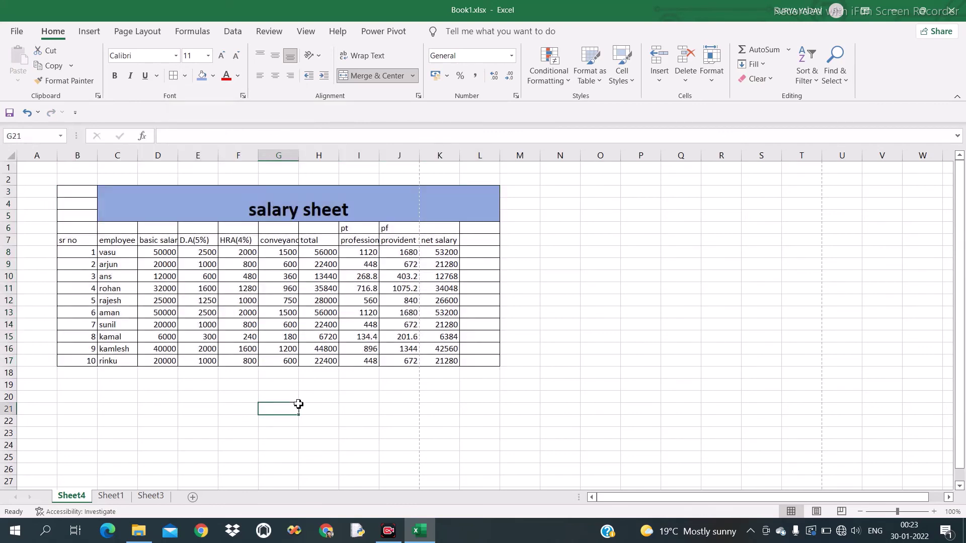
pyautogui.click(64, 191)
pyautogui.moveTo(63, 191); pyautogui.dragTo(268, 369)
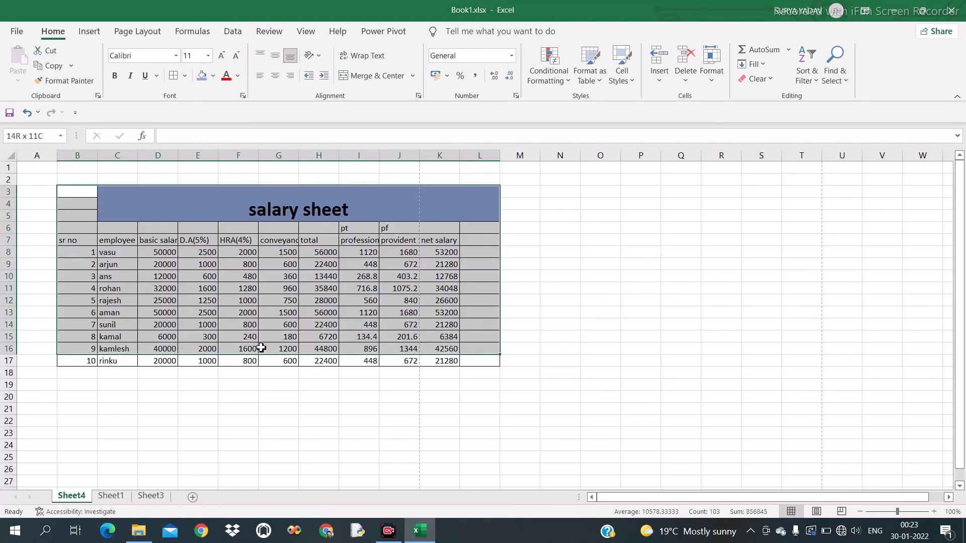
pyautogui.click(18, 32)
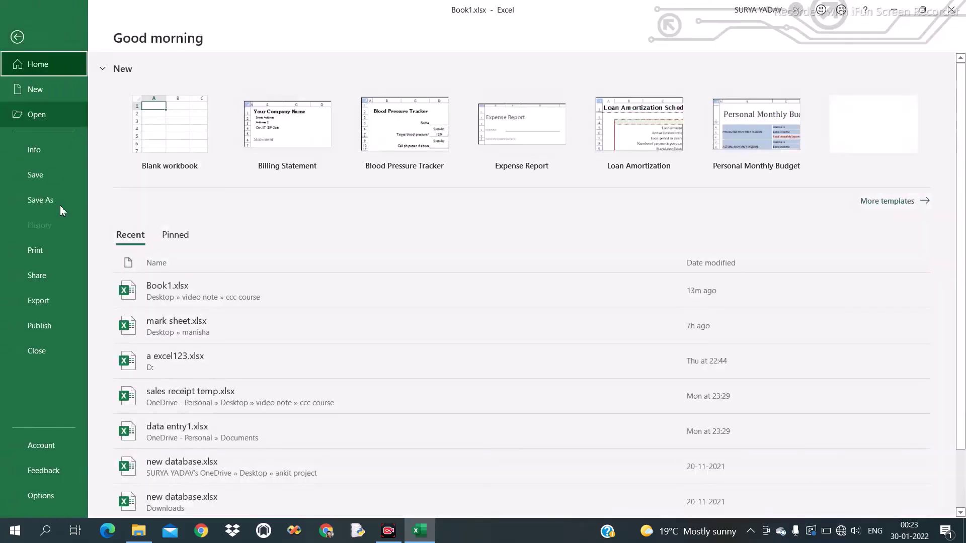
# Preview the printout with Print Selection kept, then bring up Page Setup.
pyautogui.click(47, 257)
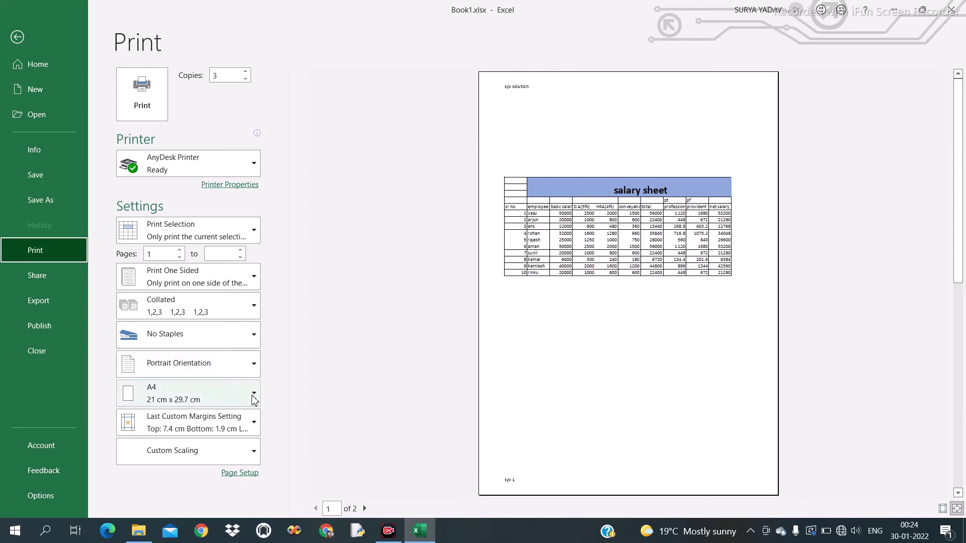
pyautogui.click(251, 234)
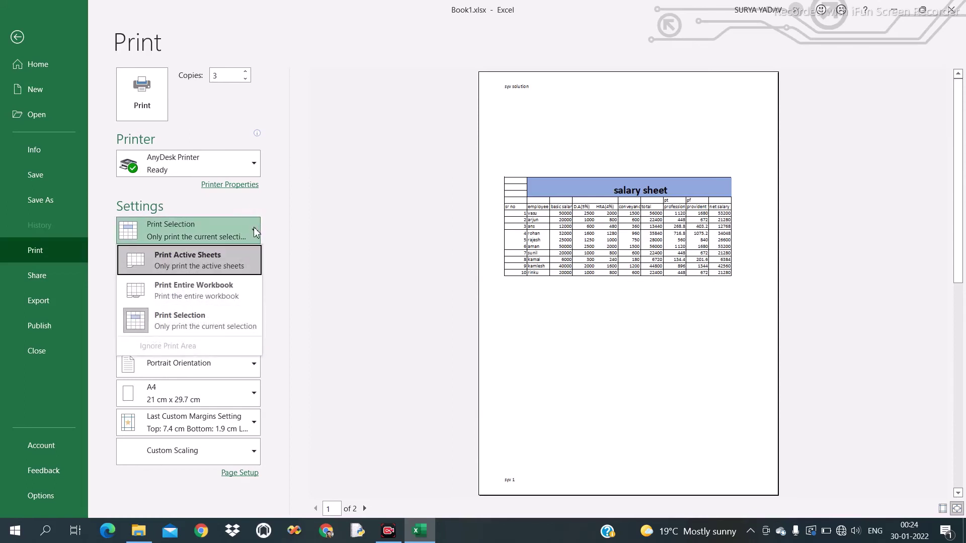
pyautogui.click(253, 227)
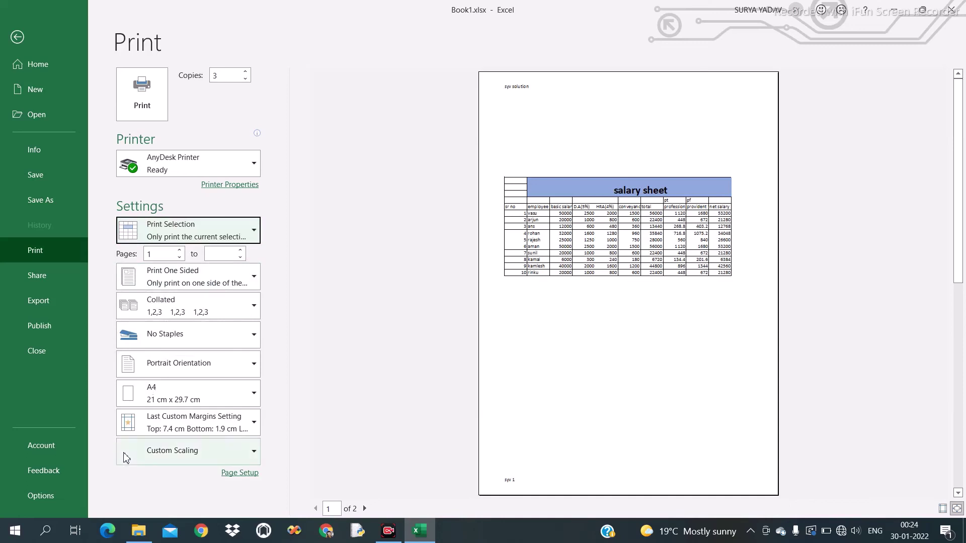
pyautogui.click(245, 475)
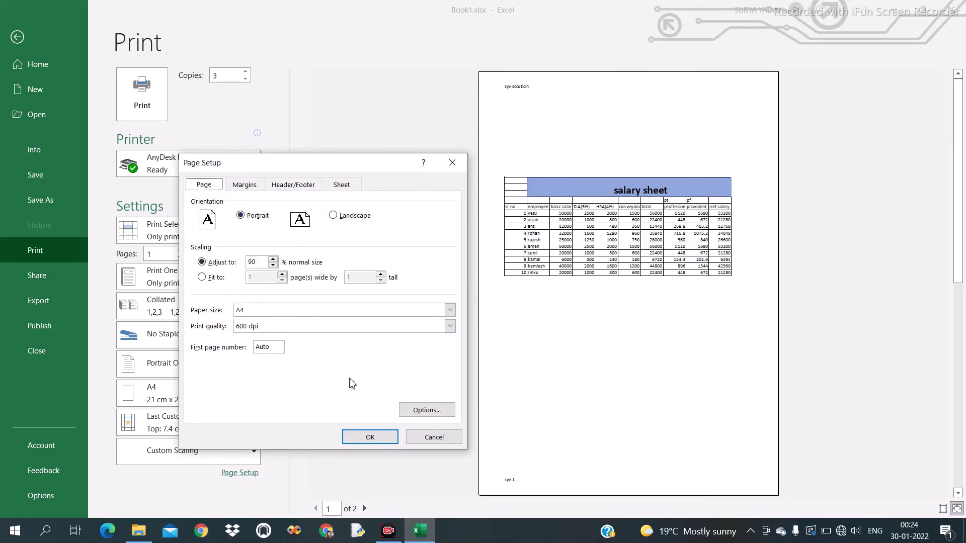
# Lower the print scaling to 75% in Page Setup.
pyautogui.click(386, 437)
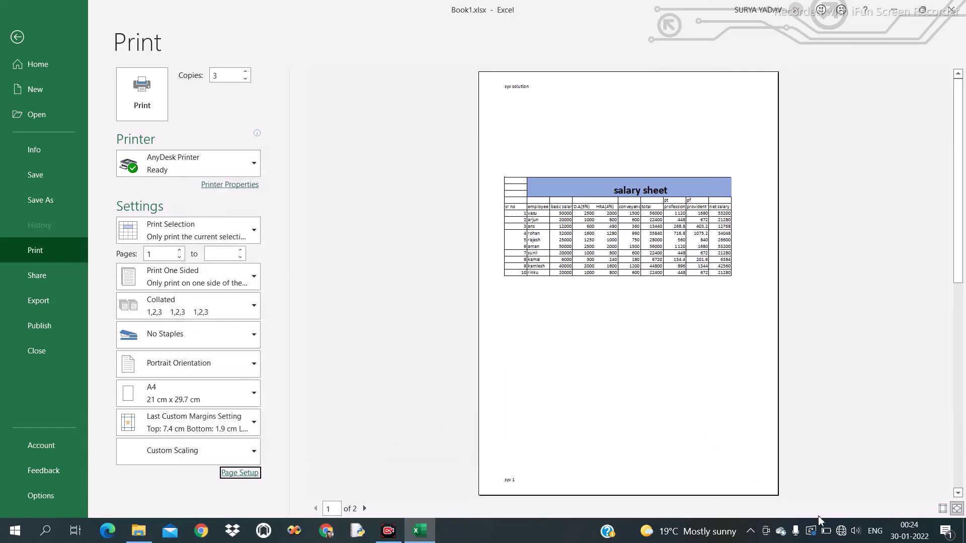
pyautogui.click(239, 472)
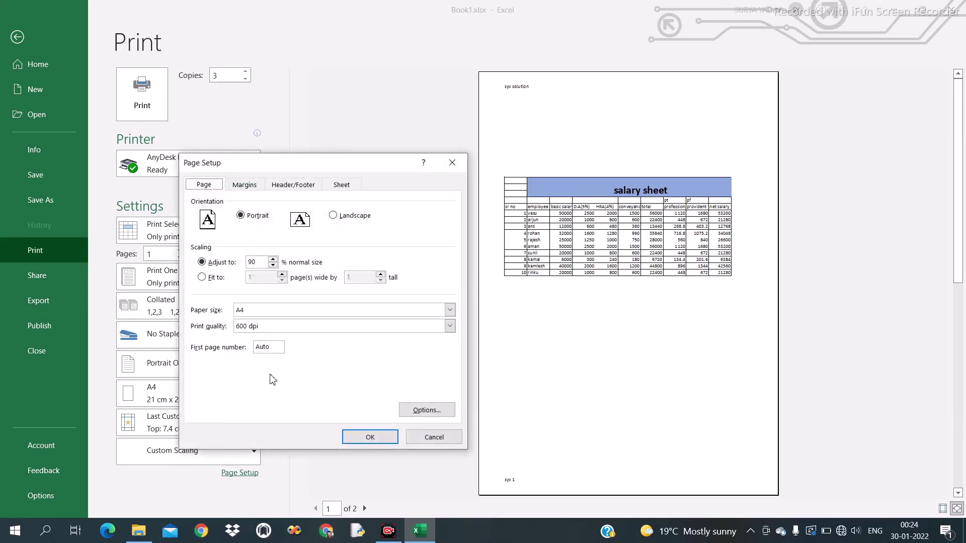
pyautogui.click(273, 265)
pyautogui.click(376, 439)
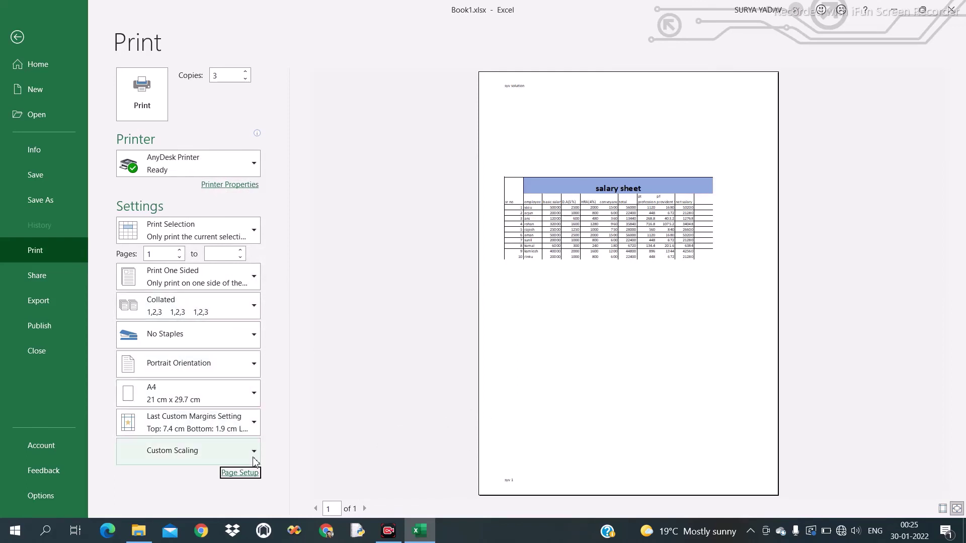
# Raise the print scaling back to 90% and apply it.
pyautogui.click(252, 473)
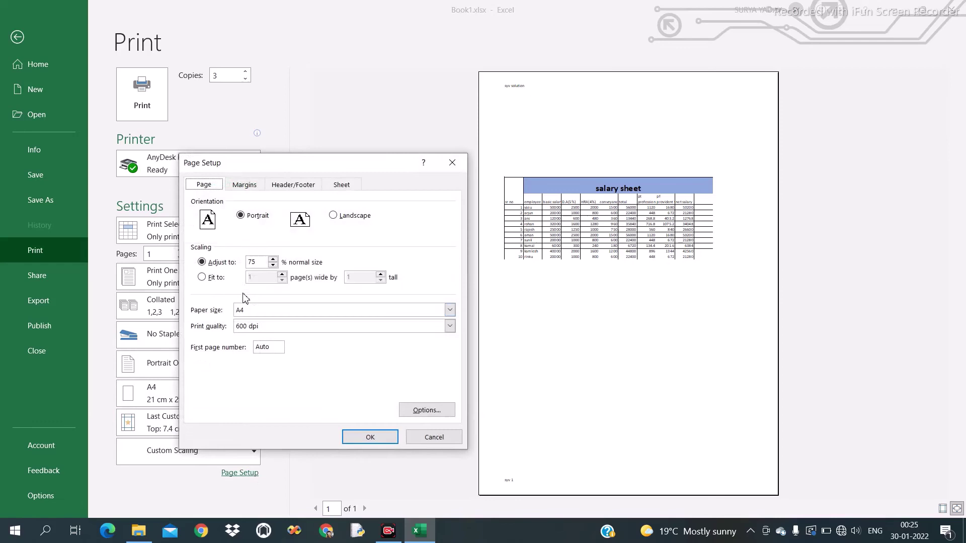
pyautogui.click(273, 260)
pyautogui.click(372, 440)
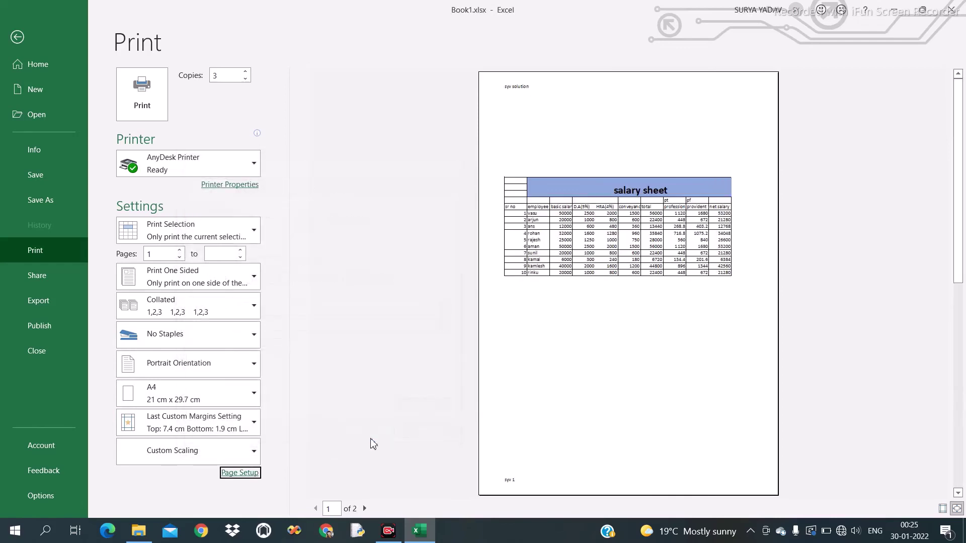